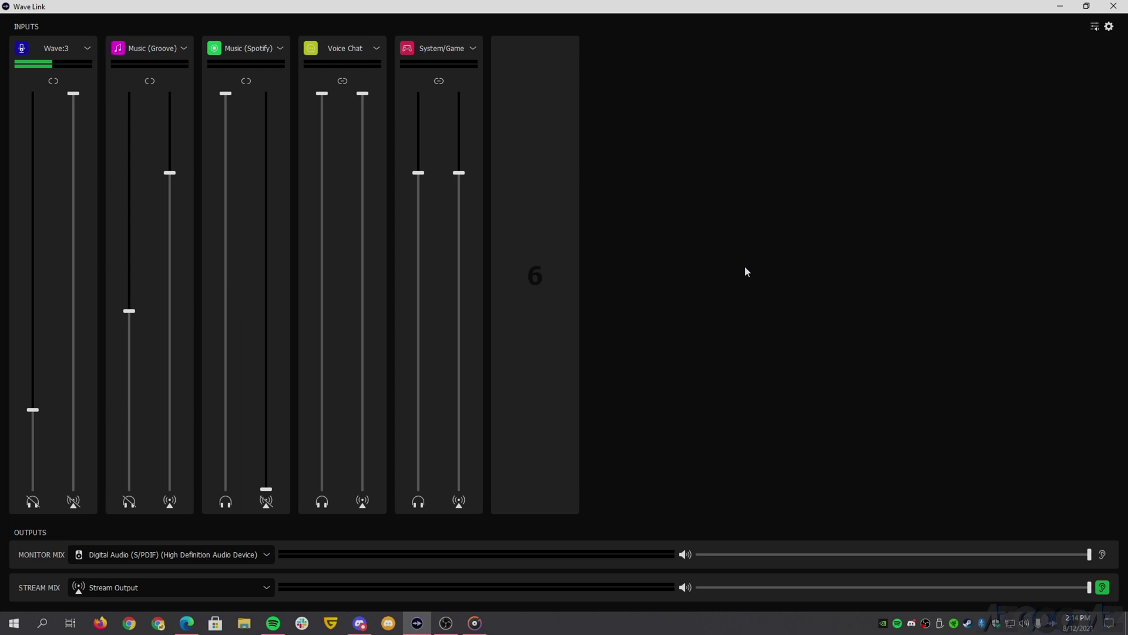
Step: Open Windows App volume and device preferences, maximised, to see each app's Wave Link channel
left_click(1109, 27)
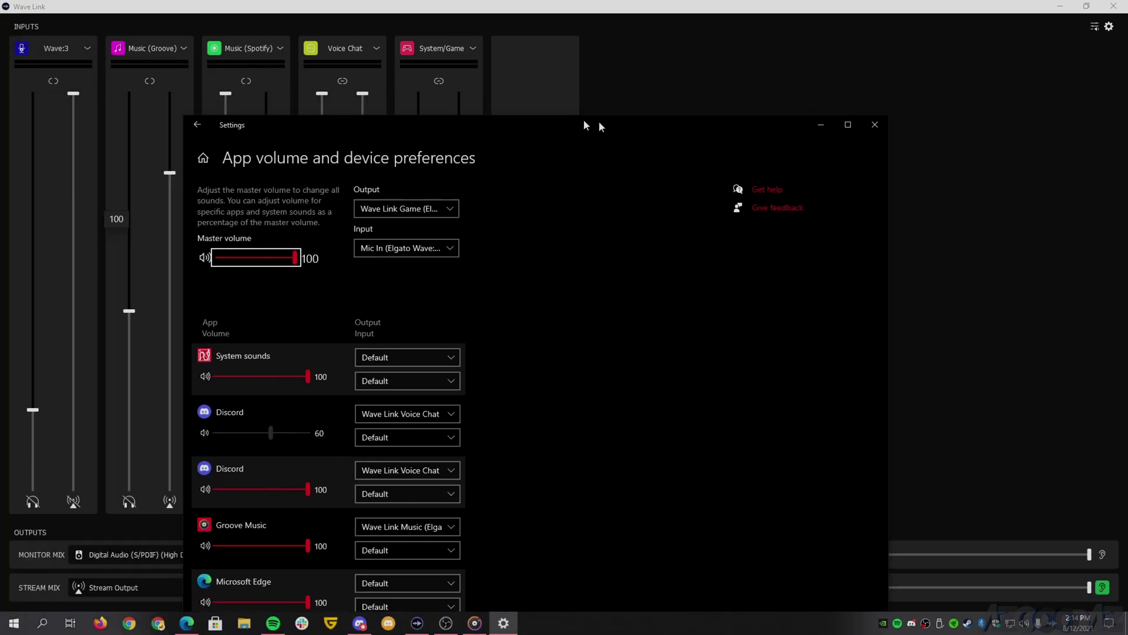
left_click_drag(598, 120, 751, 148)
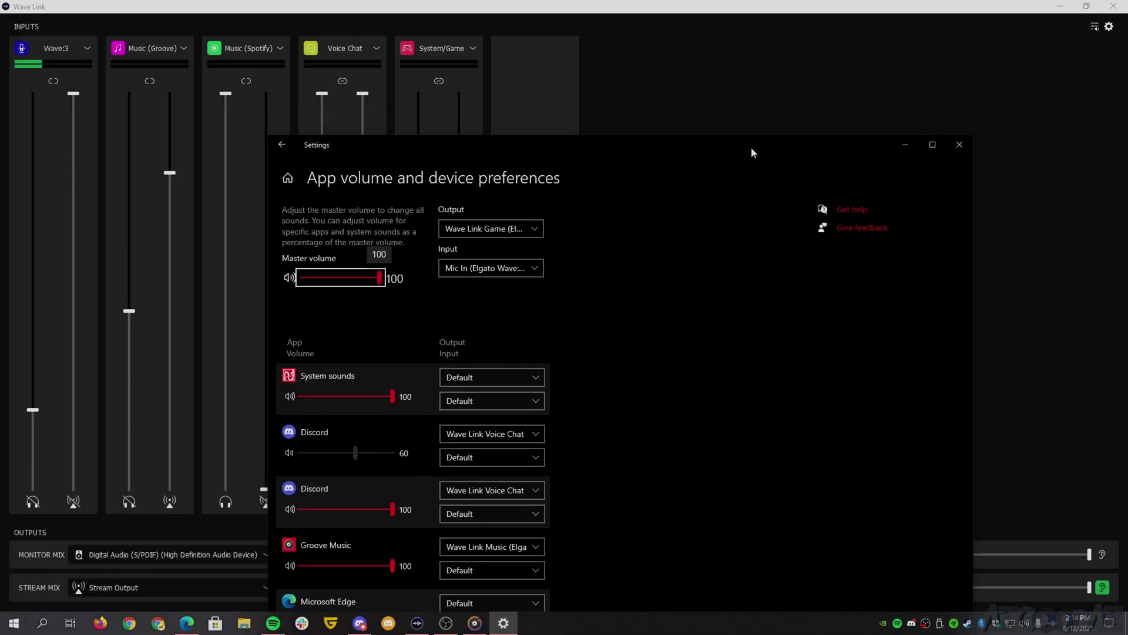
left_click(932, 146)
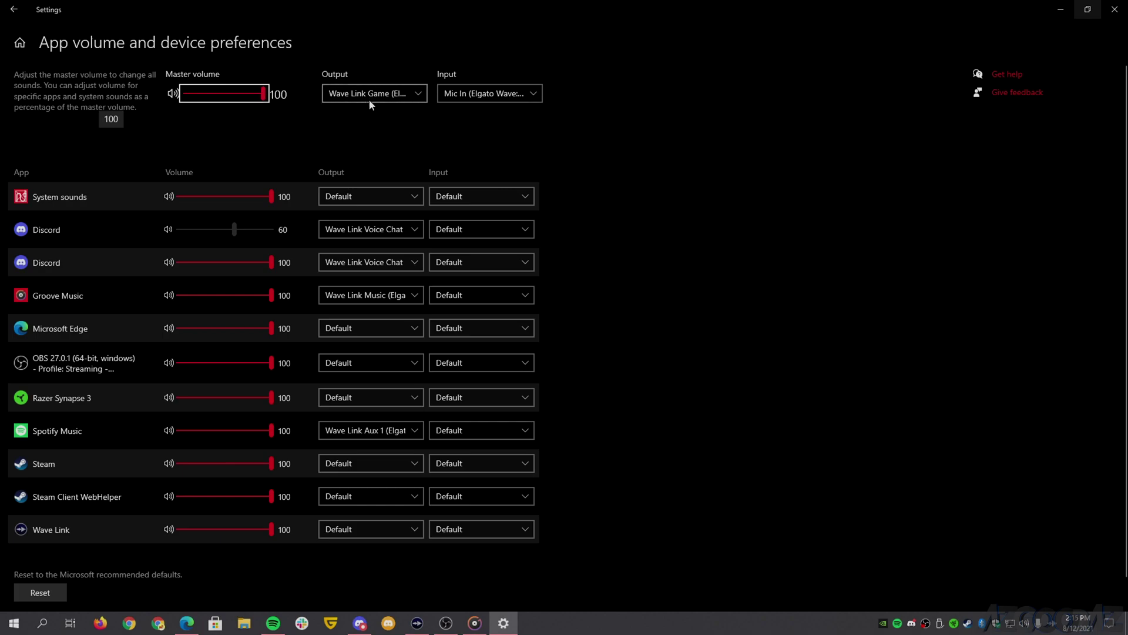
left_click(363, 623)
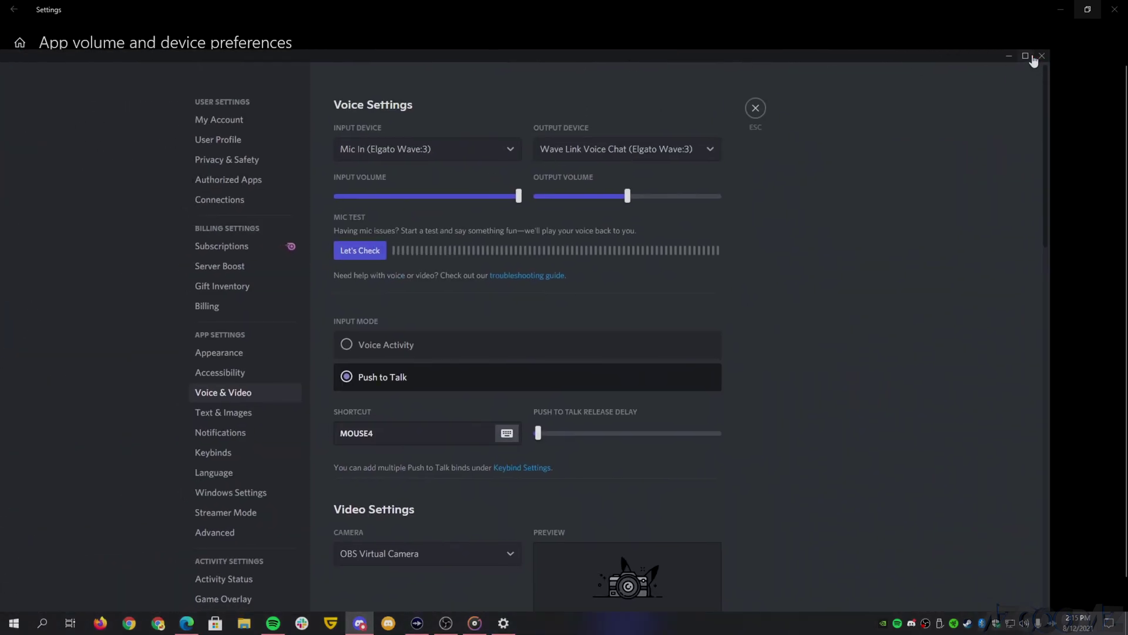
Step: Confirm Discord outputs to Wave Link Voice Chat, restore its window, and maximise OBS Studio
left_click(1029, 56)
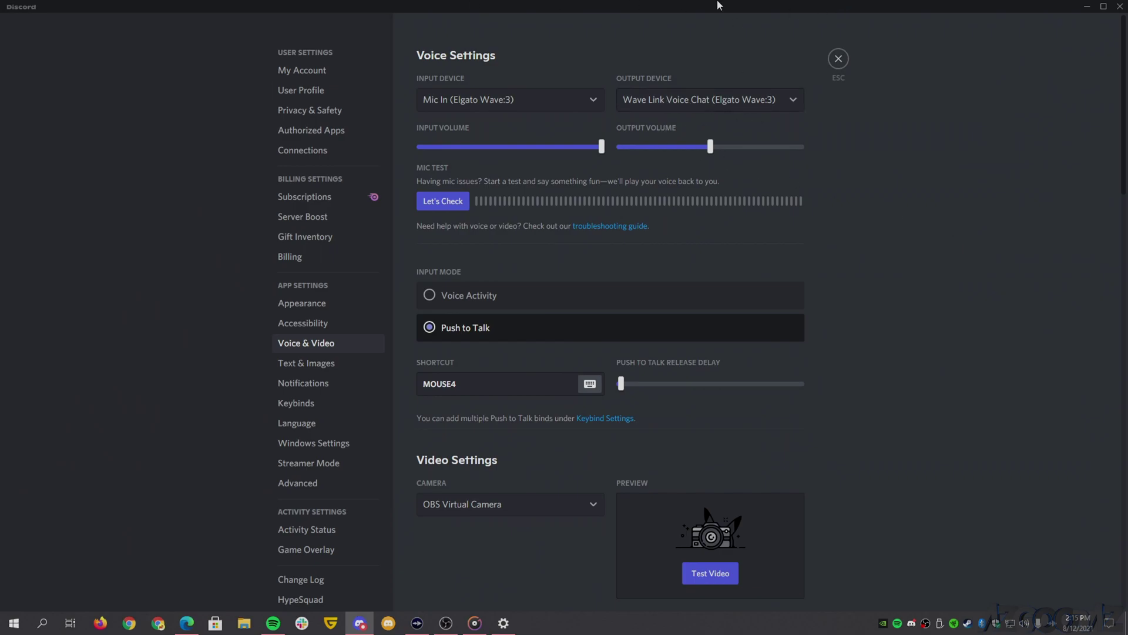
left_click_drag(720, 3, 117, 163)
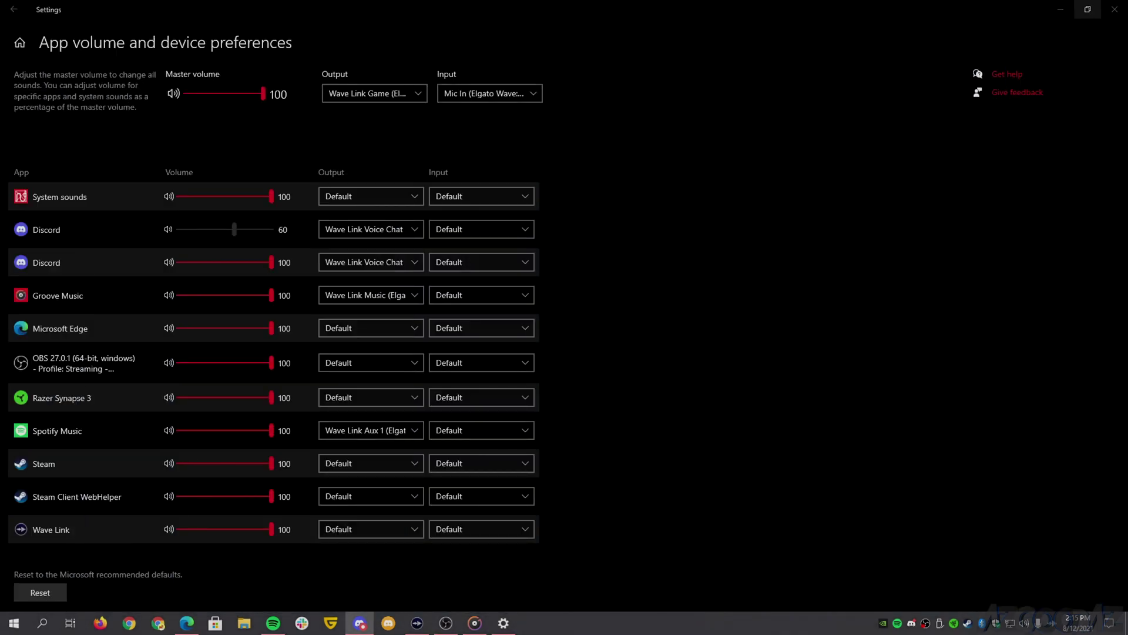
key("Tab")
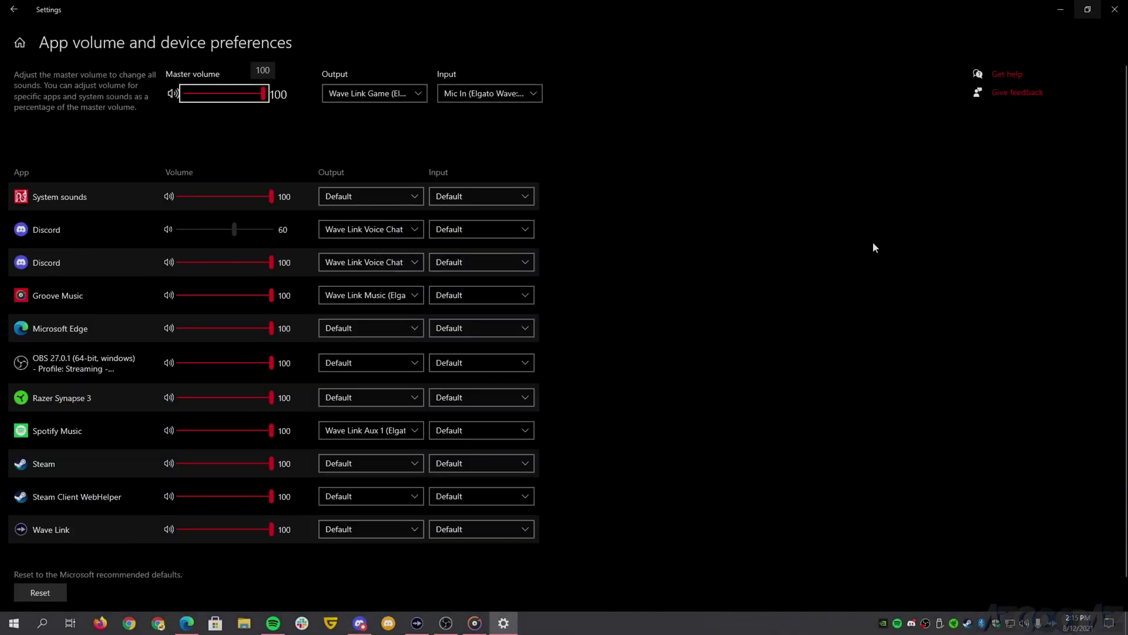
left_click(447, 623)
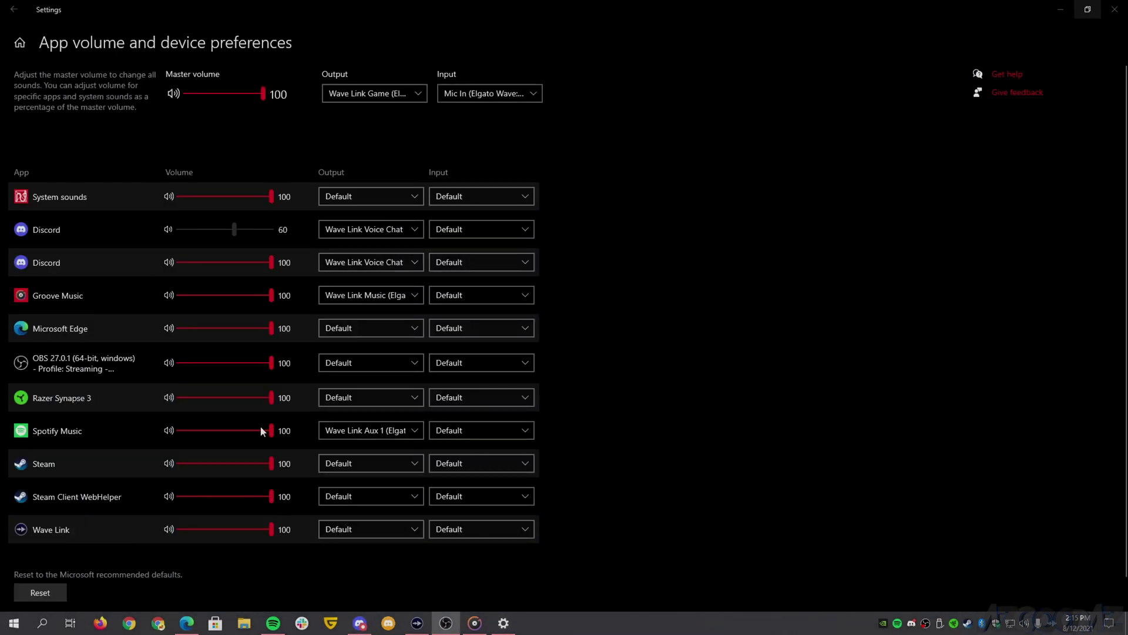
left_click(987, 132)
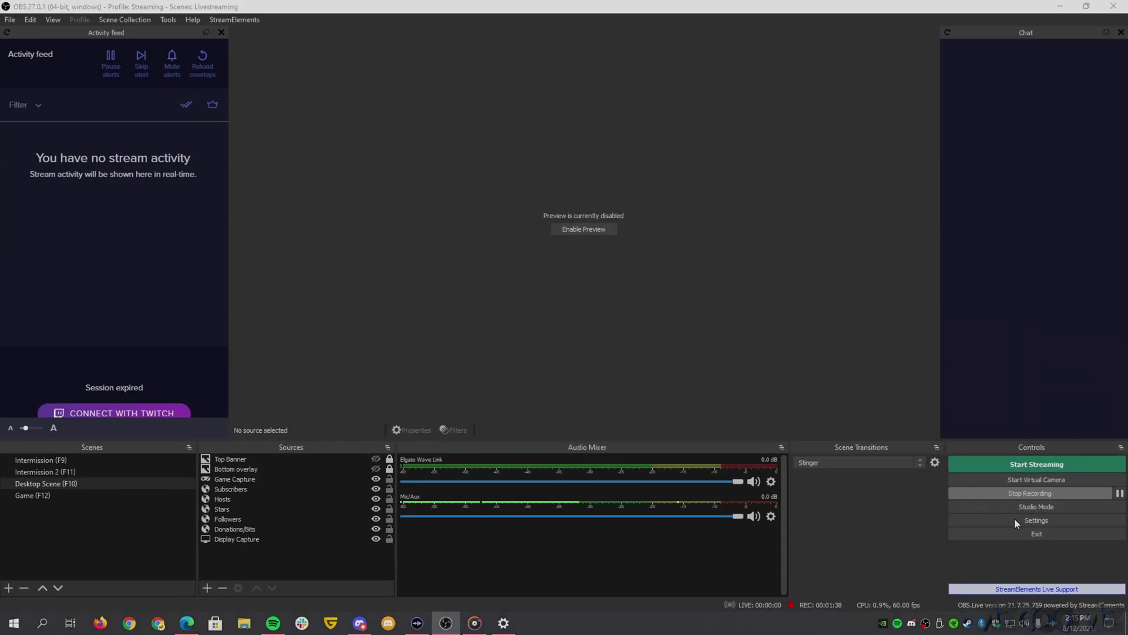
Step: Stop the OBS recording and check Audio settings list Mic In and Wave Link Stream, then cancel
left_click(979, 493)
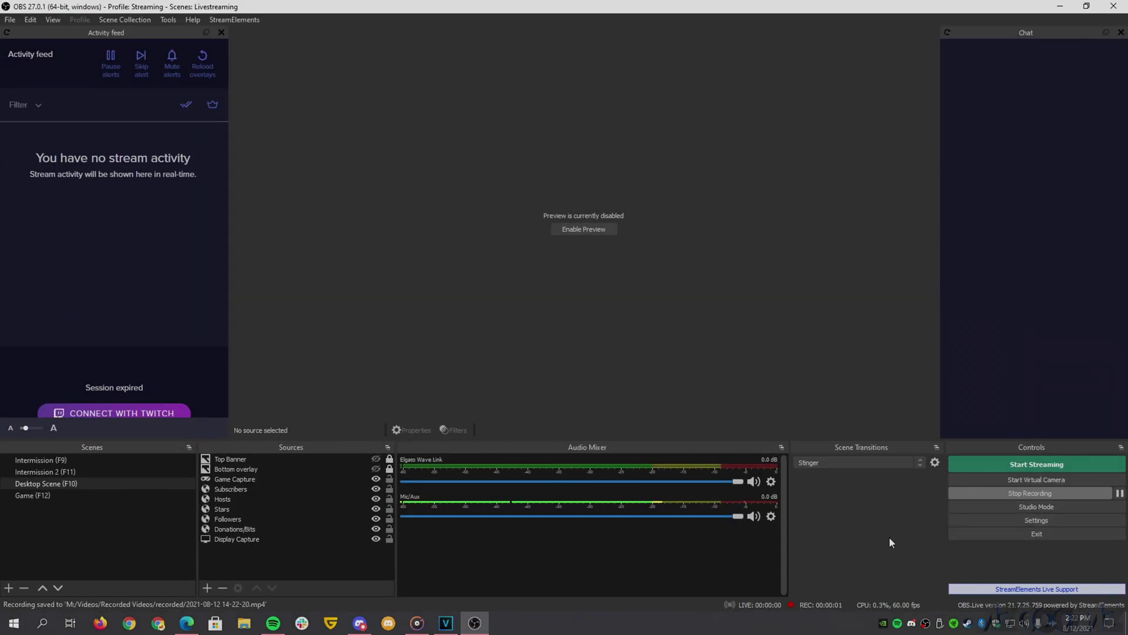
left_click(1037, 521)
left_click_drag(612, 95, 620, 30)
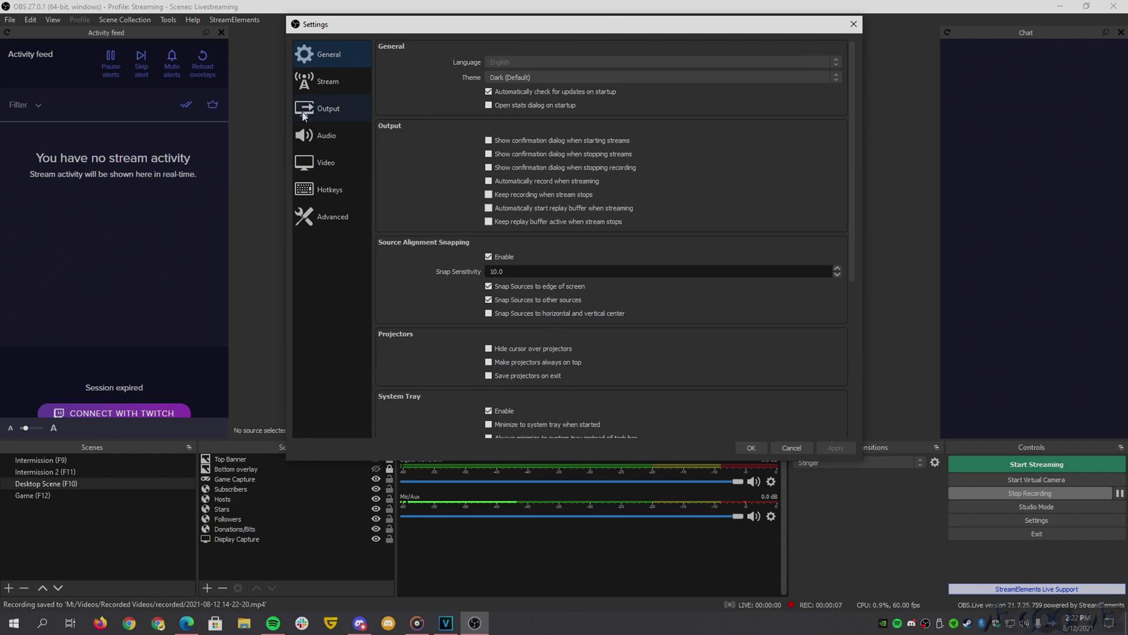
left_click(305, 111)
left_click(317, 139)
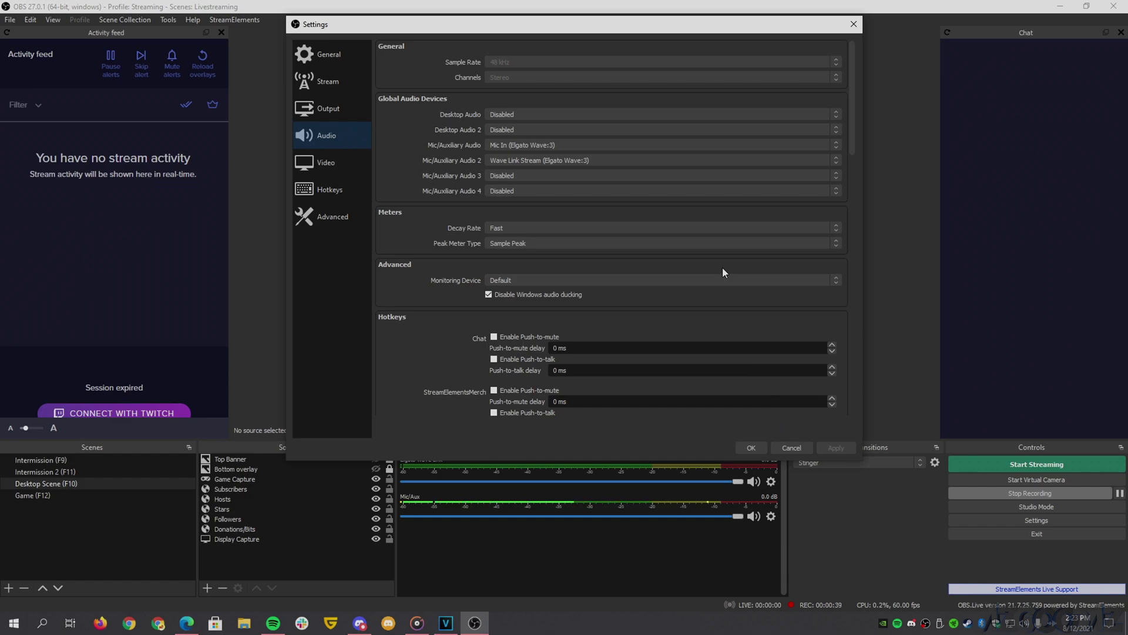
left_click(792, 447)
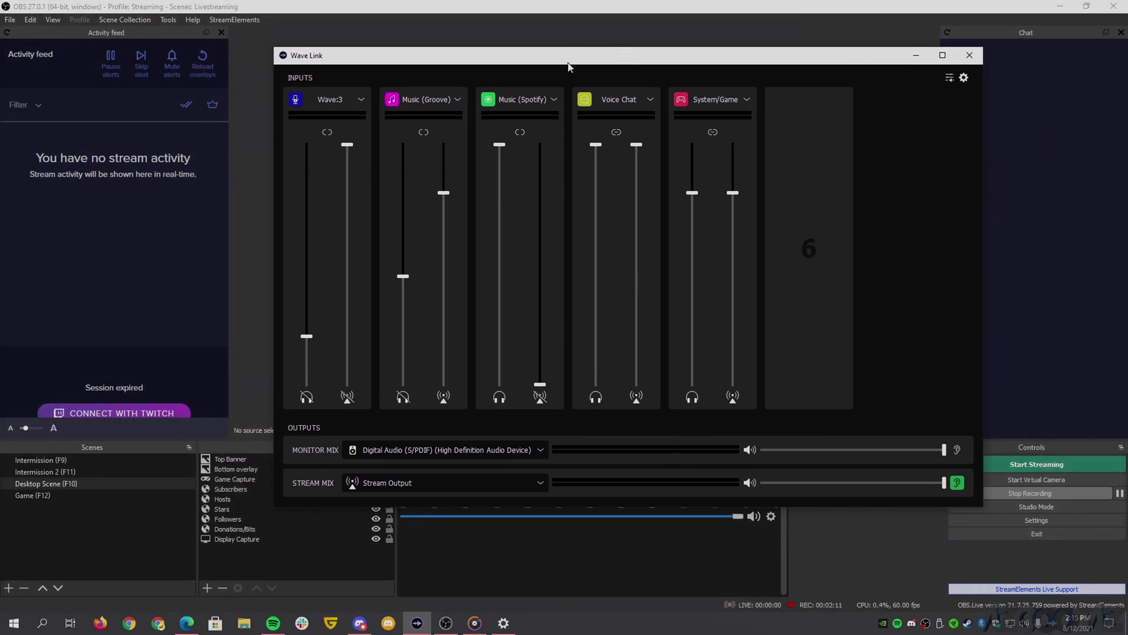
Step: Move the Wave Link mixer left and shorten it, then minimise and restore it
left_click_drag(596, 65, 576, 41)
left_click_drag(623, 483, 624, 440)
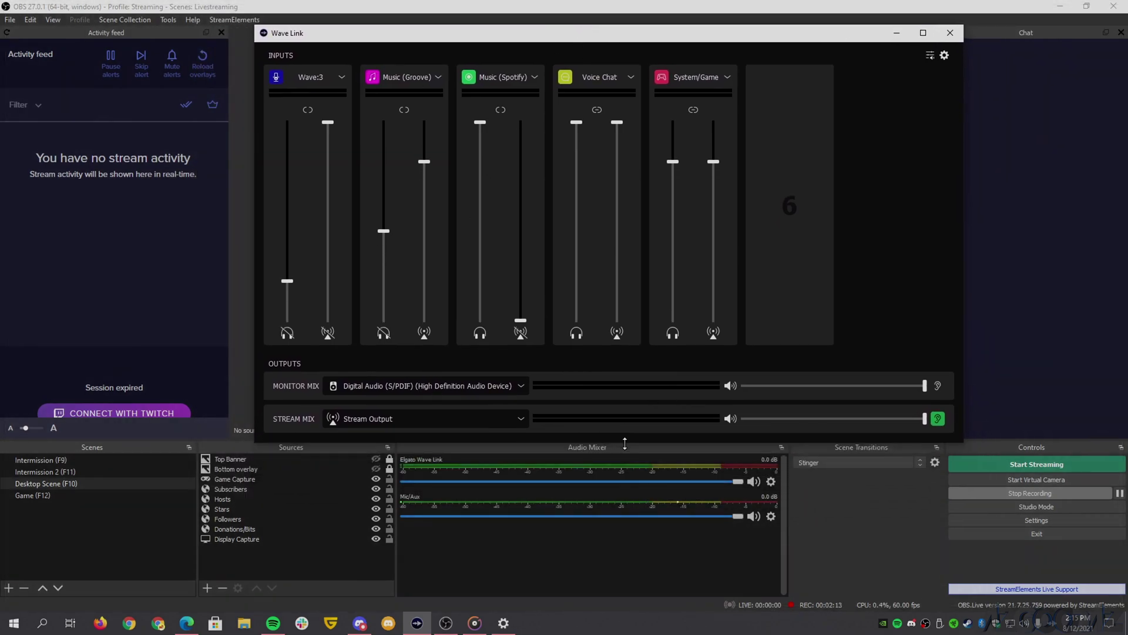
left_click_drag(561, 39, 495, 34)
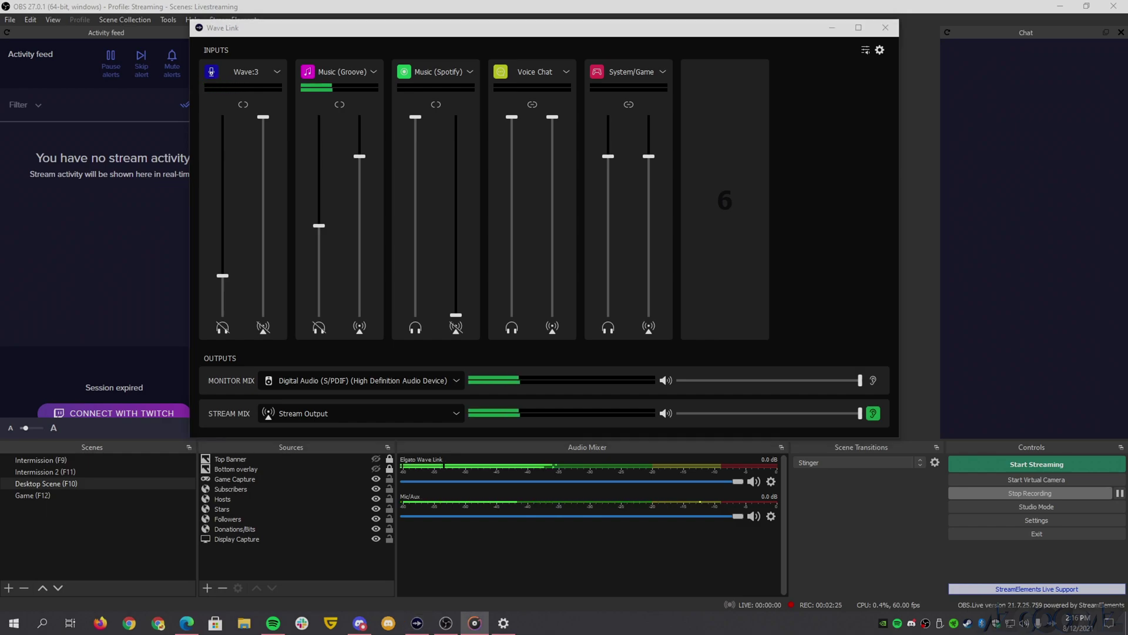
left_click(452, 444)
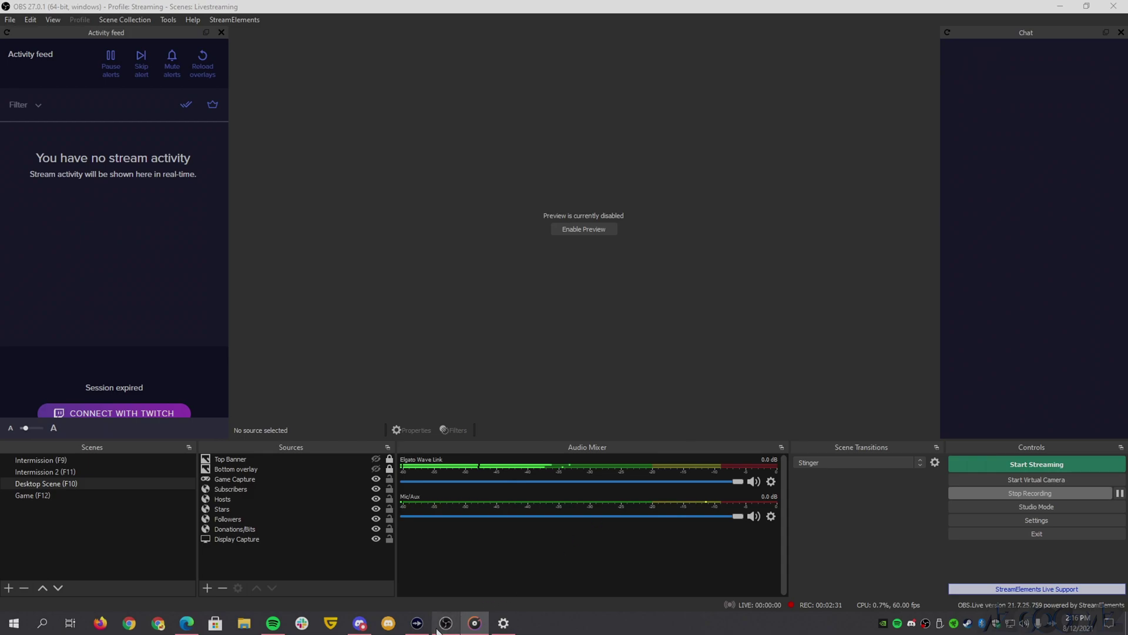
left_click(418, 624)
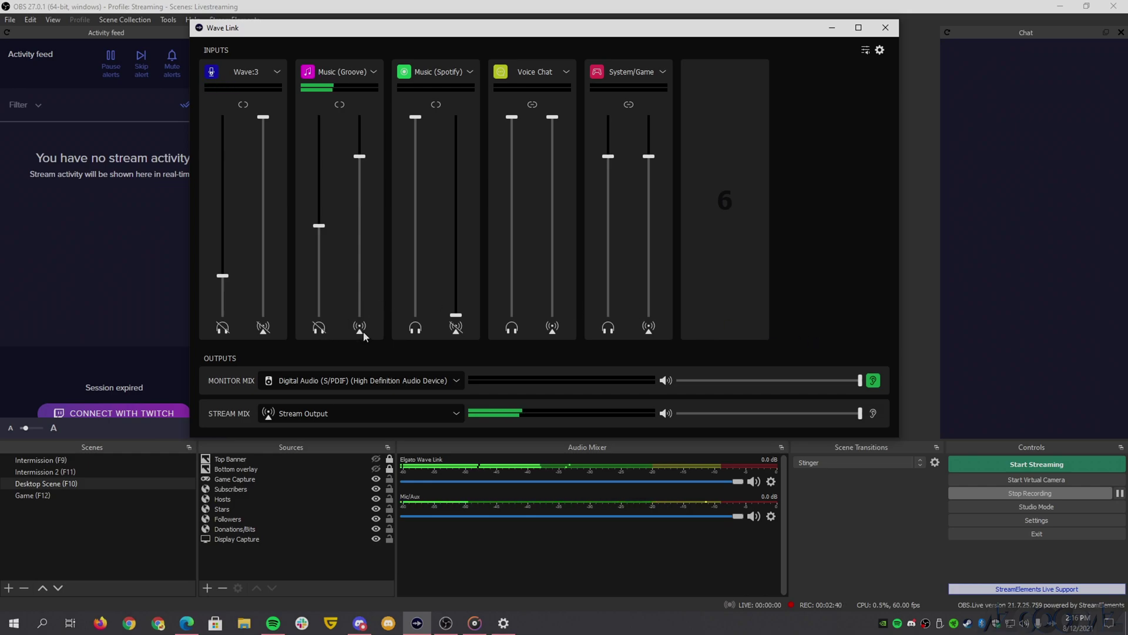
left_click(274, 622)
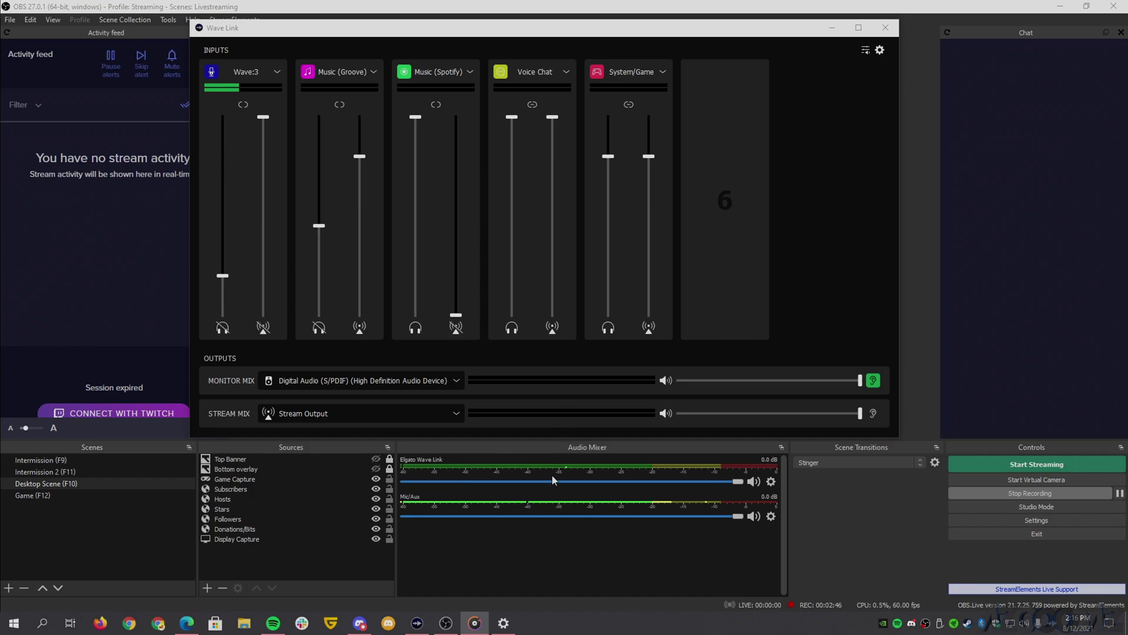
Step: Hide and reopen the Wave Link mixer while Spotify plays, checking its stream fader stays at 0%
left_click(472, 624)
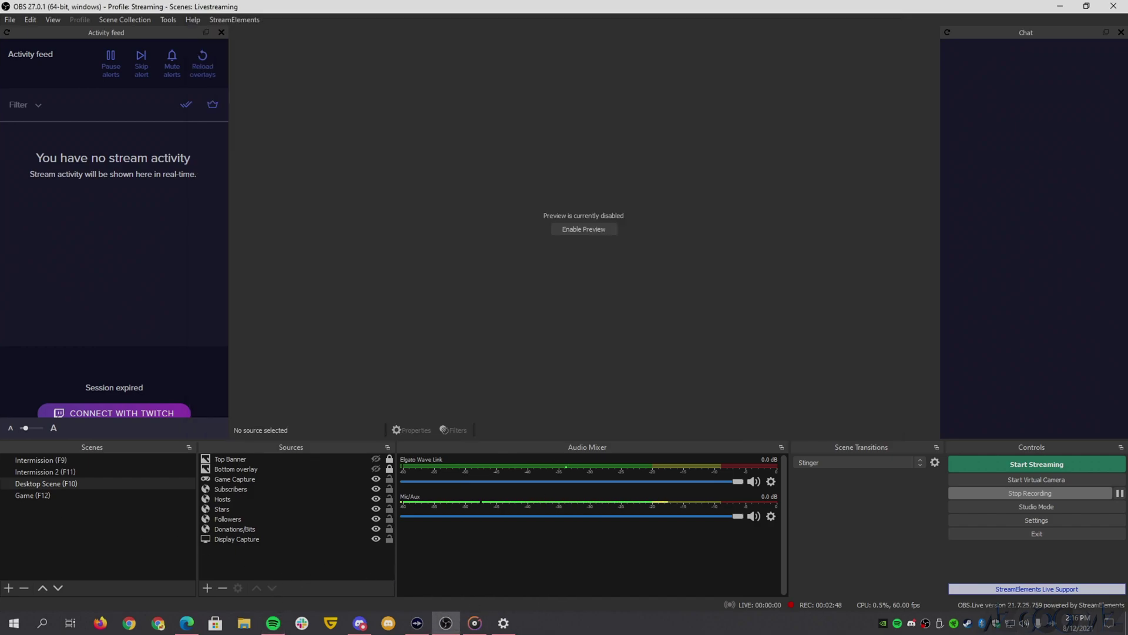
left_click(417, 624)
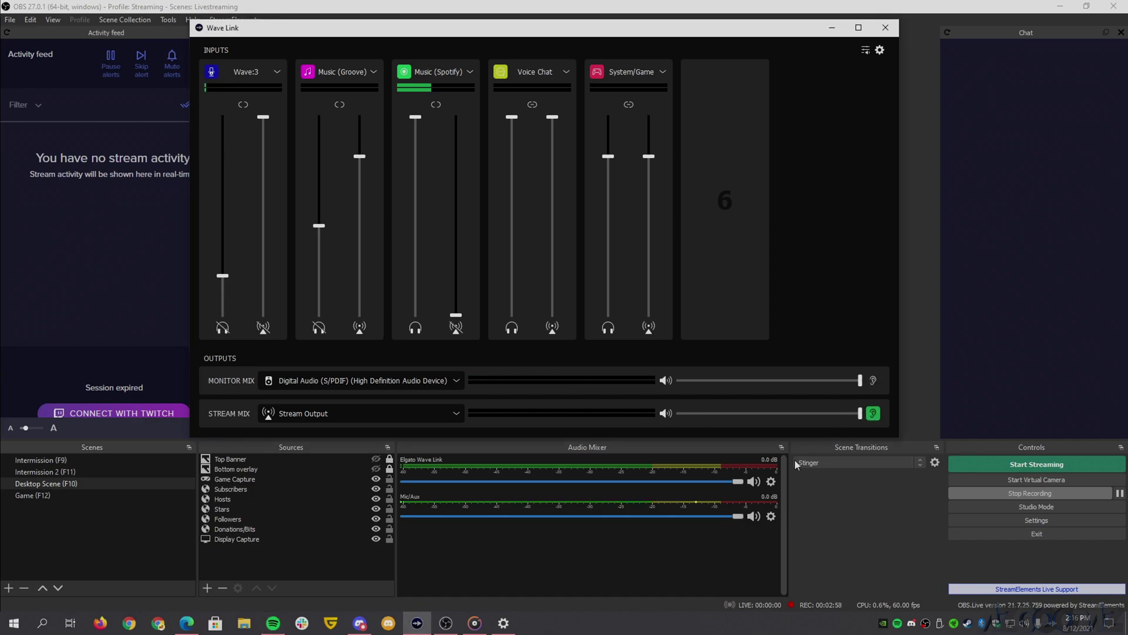
left_click(416, 622)
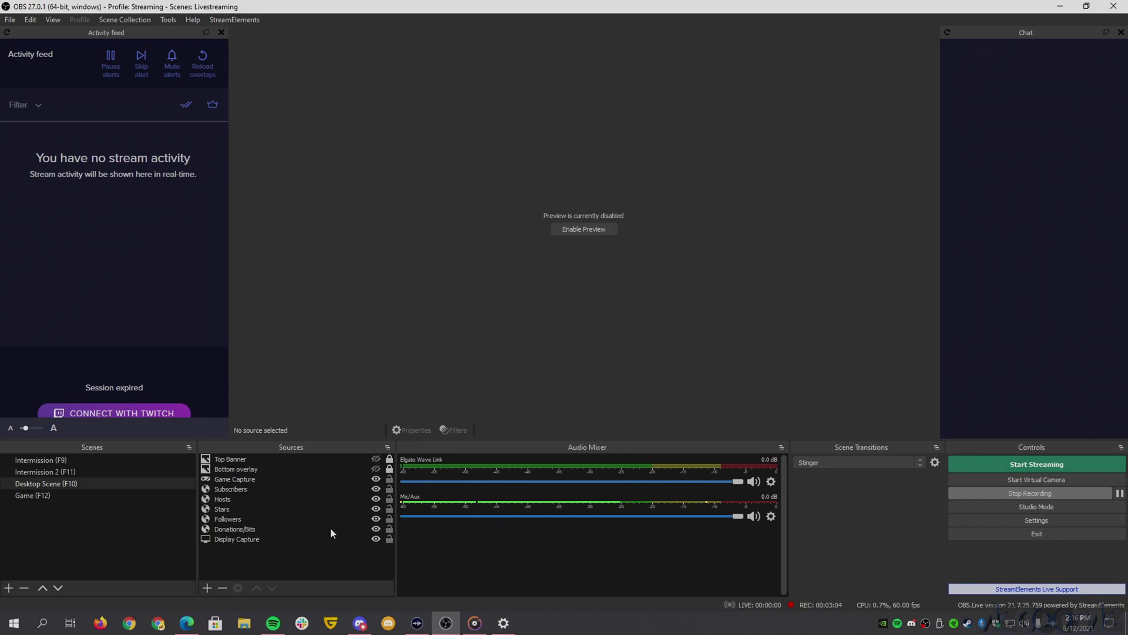
left_click(416, 622)
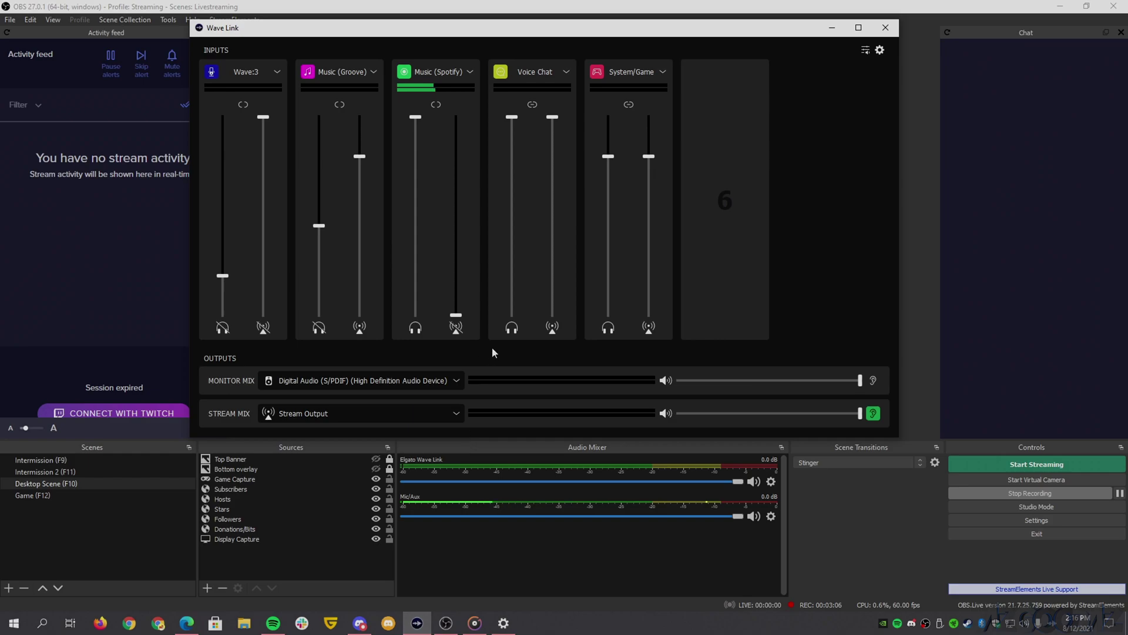